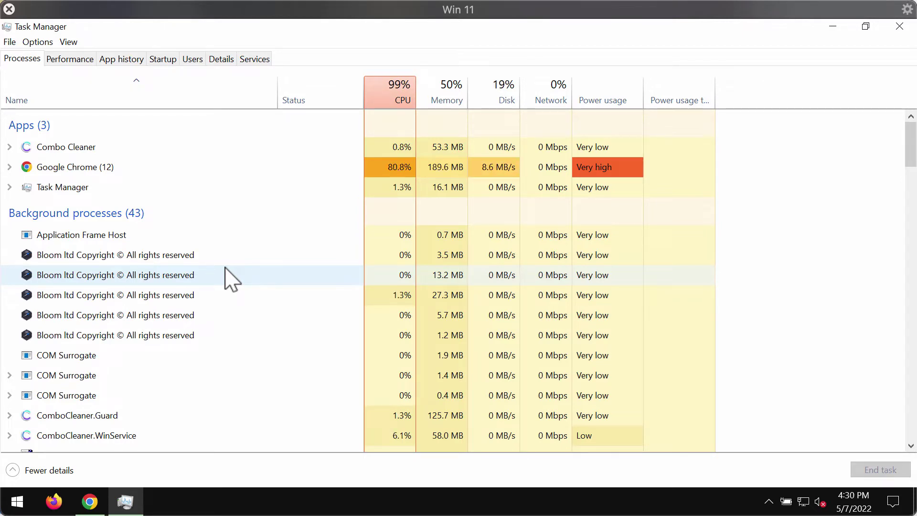
# Step: Select the Bloom ltd background processes and open the first one's context menu
pyautogui.click(226, 277)
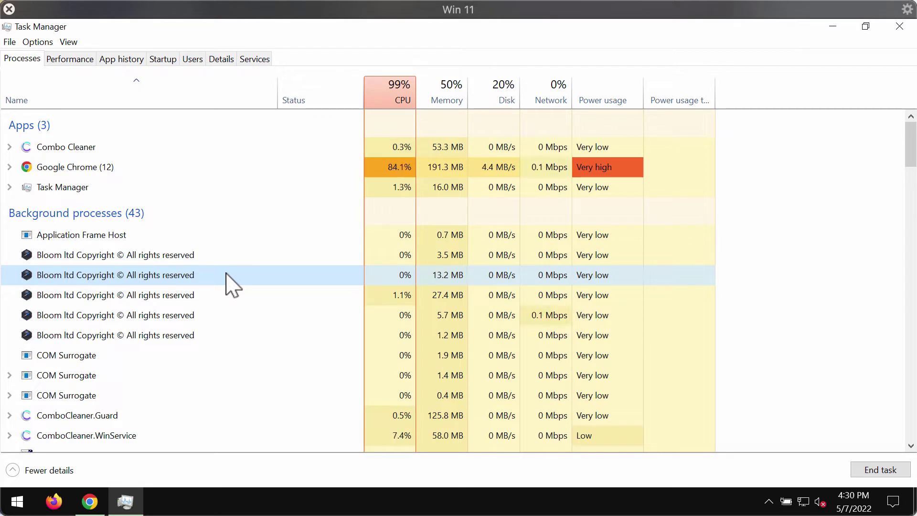
pyautogui.click(223, 298)
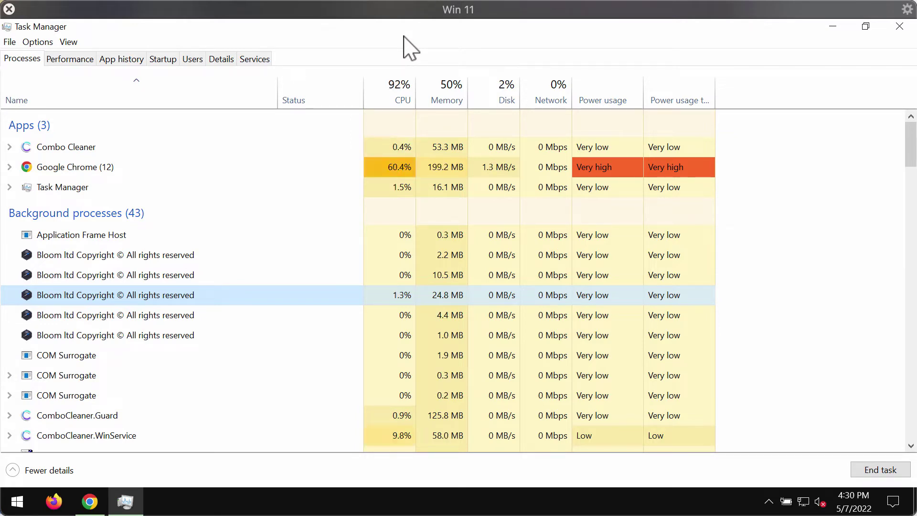
pyautogui.click(165, 260)
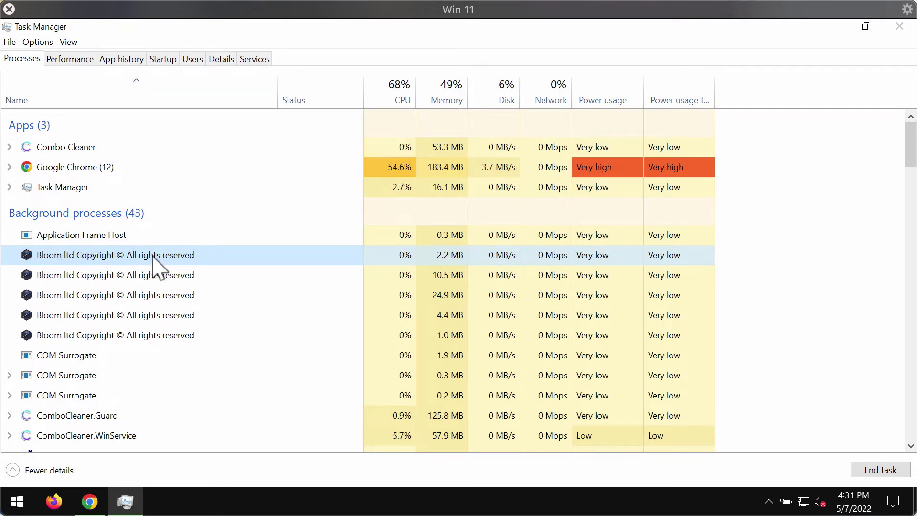
pyautogui.rightClick(237, 257)
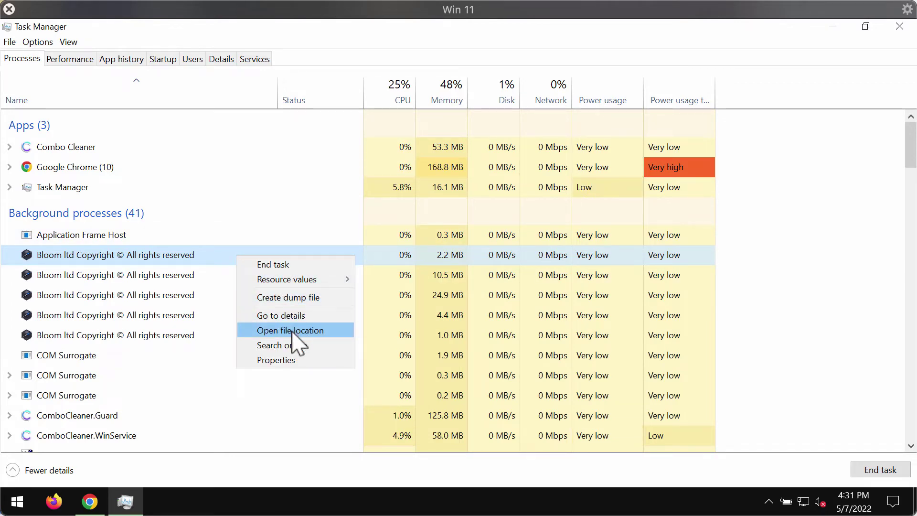
# Step: Open the Bloom process's file location and select Bloom.exe without renaming it
pyautogui.click(307, 331)
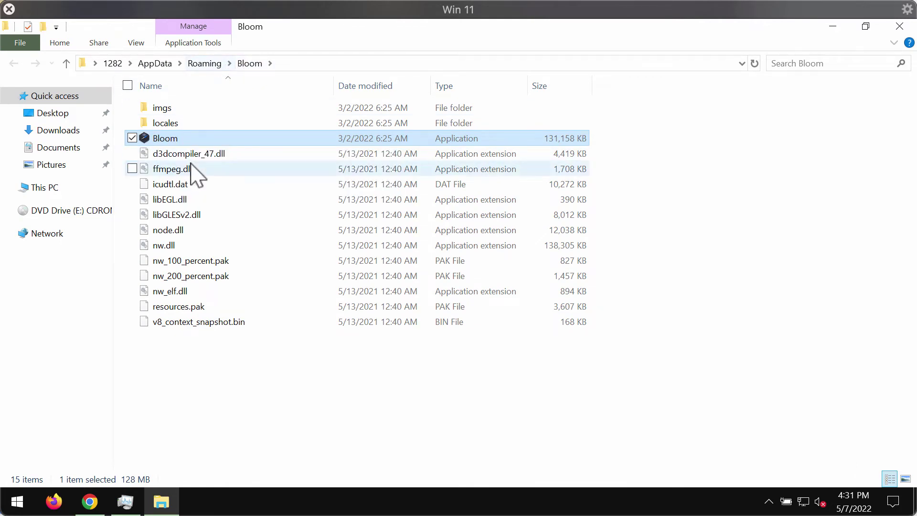
pyautogui.click(181, 141)
pyautogui.press('Escape')
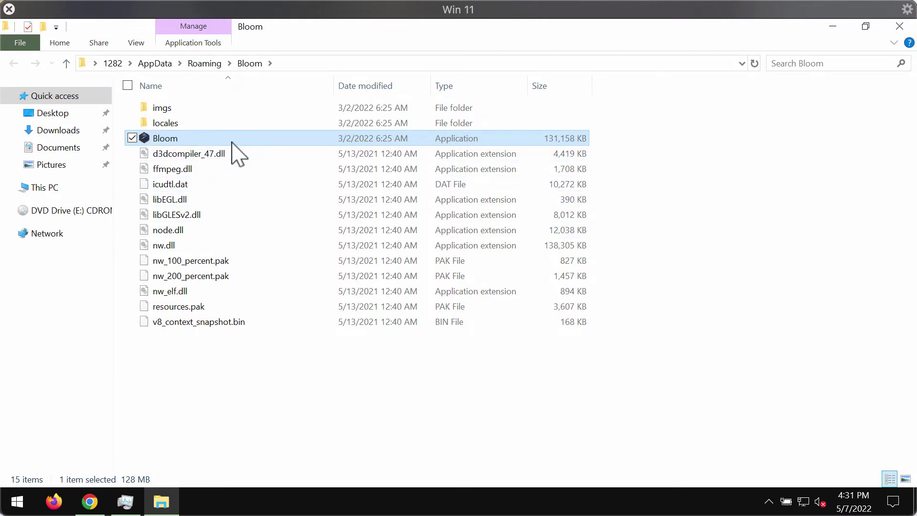
# Step: Close the Bloom folder and open Control Panel by searching 'con'
pyautogui.click(898, 27)
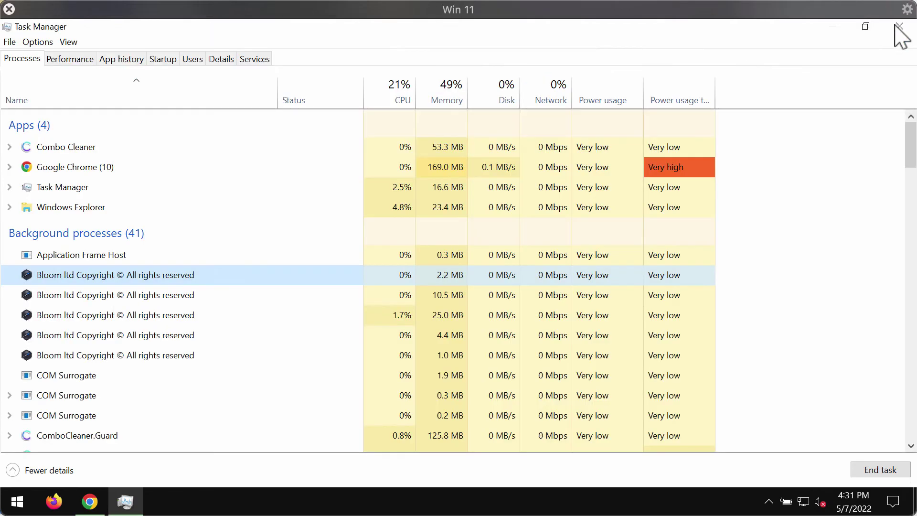
pyautogui.rightClick(17, 502)
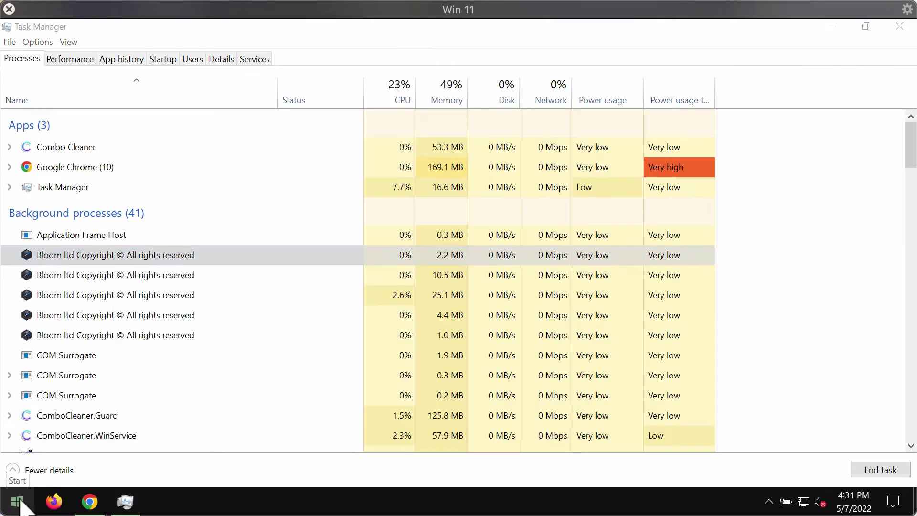
pyautogui.click(103, 402)
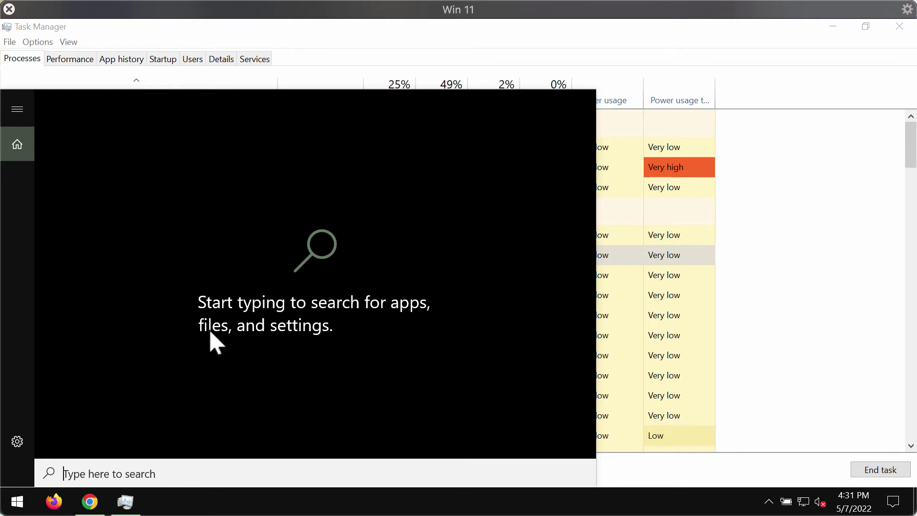
pyautogui.write('con')
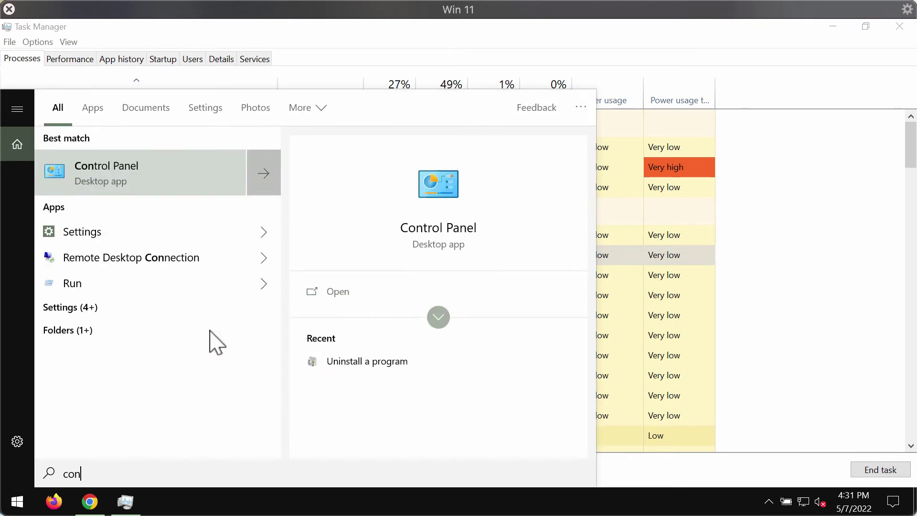
pyautogui.click(128, 187)
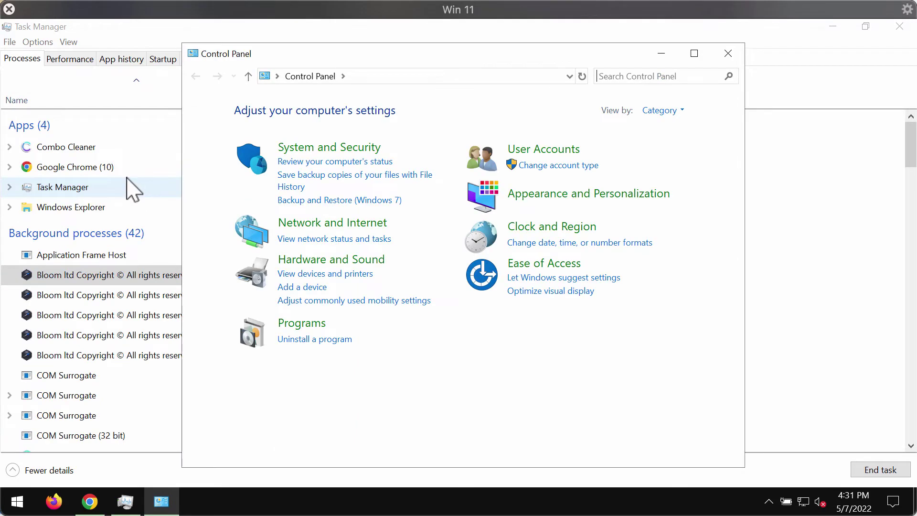
# Step: Browse the installed programs list under Uninstall a program, then close it
pyautogui.click(315, 340)
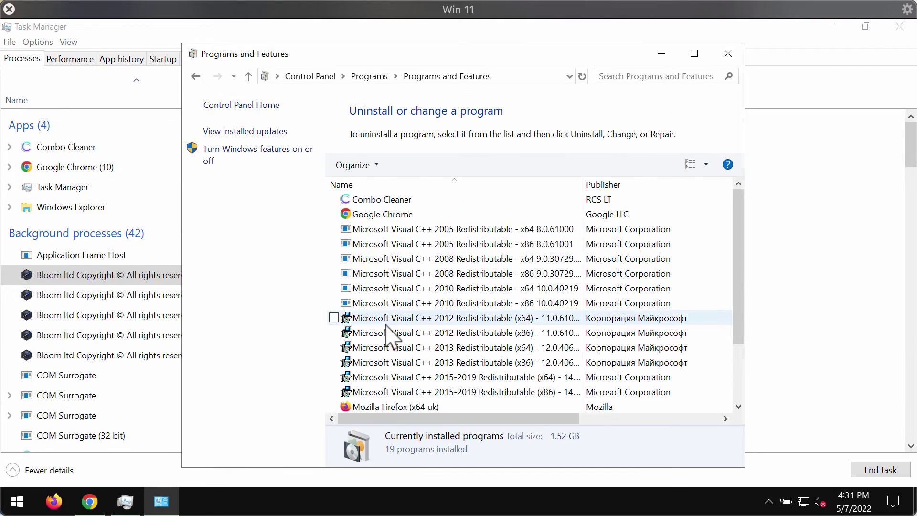
pyautogui.click(390, 335)
pyautogui.scroll(-2, 445, 340)
pyautogui.scroll(2, 447, 342)
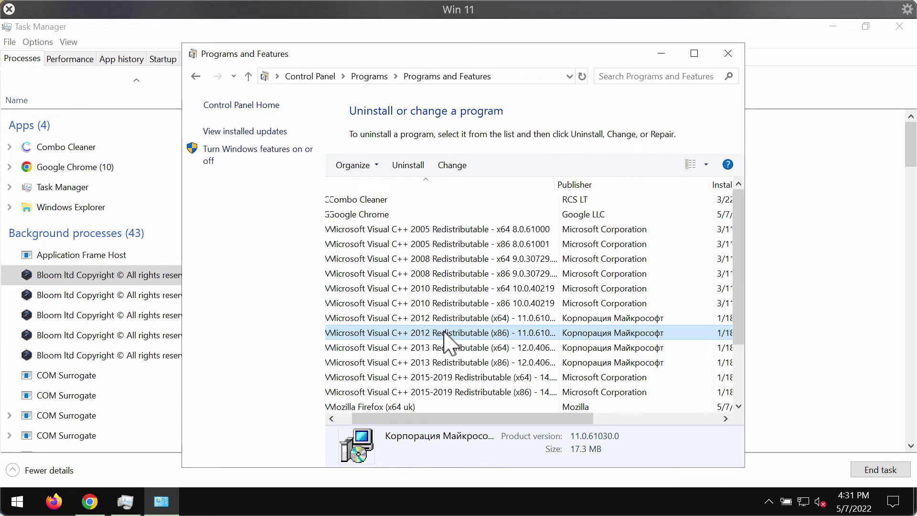
pyautogui.scroll(-2, 419, 348)
pyautogui.scroll(2, 420, 346)
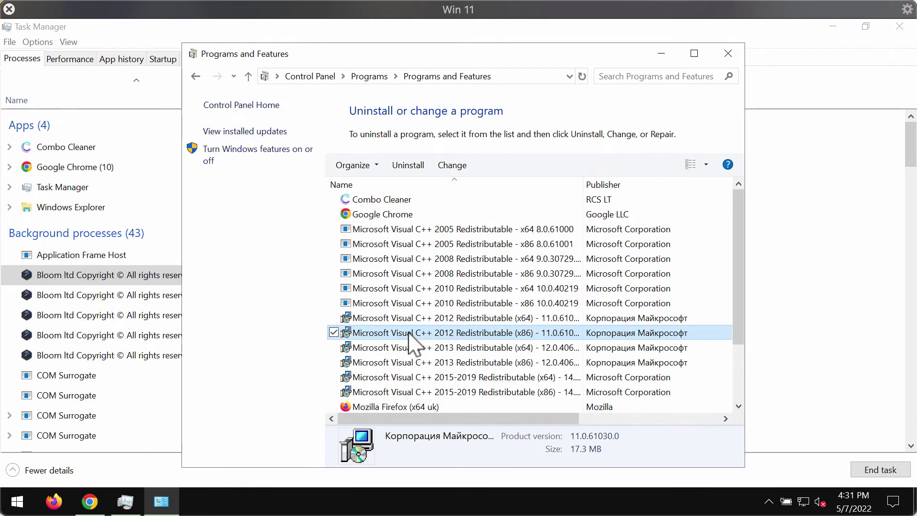
pyautogui.scroll(-2, 409, 314)
pyautogui.scroll(2, 407, 315)
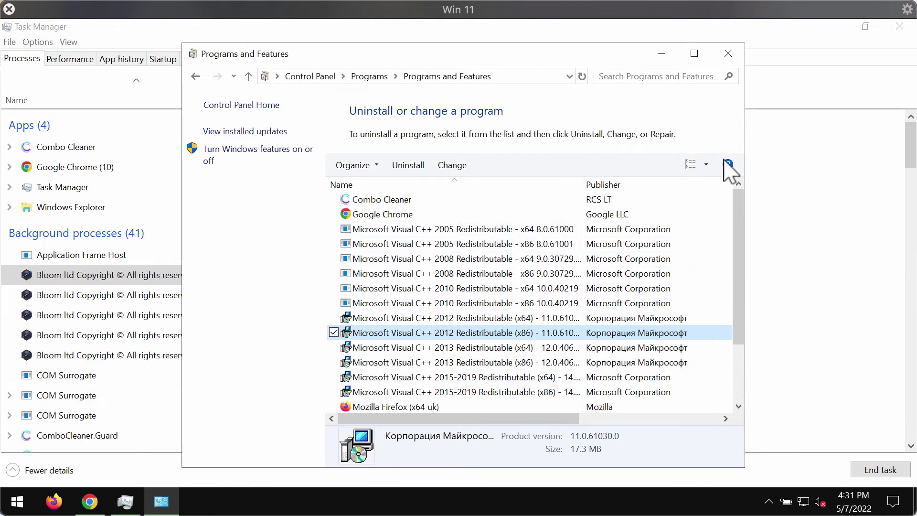
pyautogui.click(728, 53)
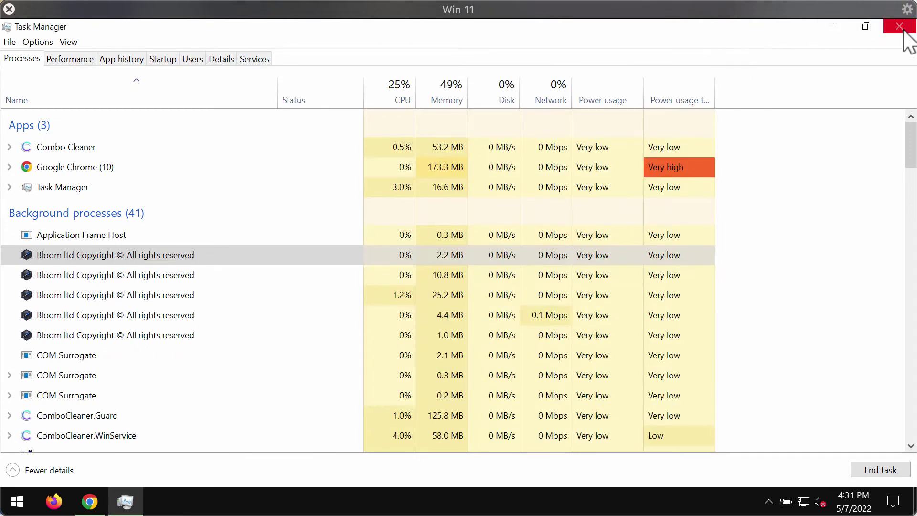
pyautogui.click(899, 26)
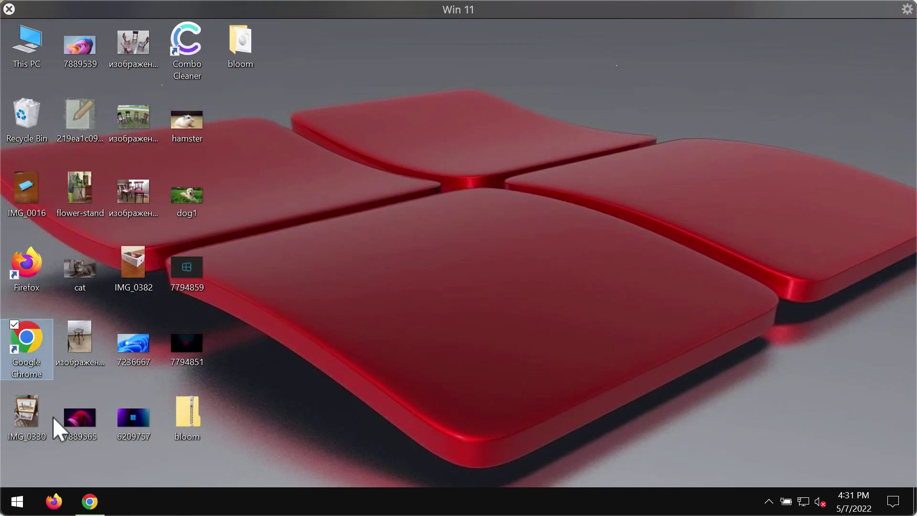
pyautogui.click(91, 499)
pyautogui.click(282, 55)
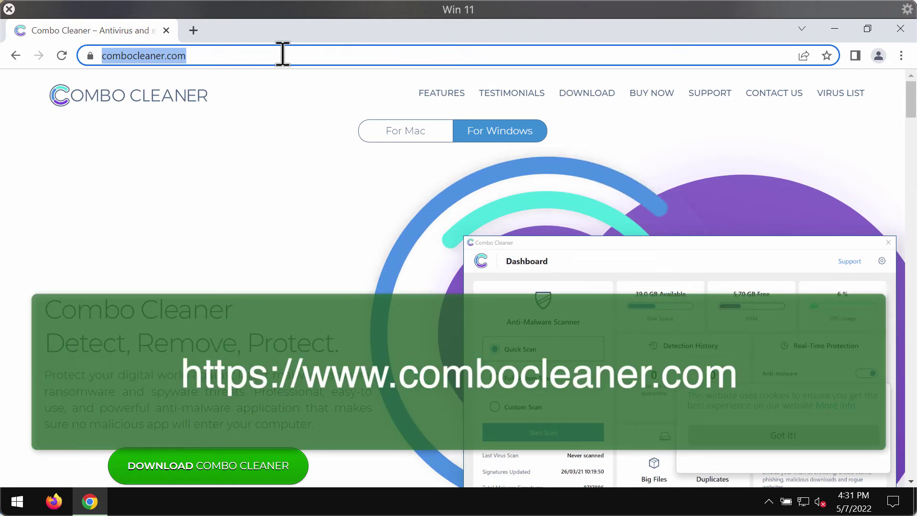
pyautogui.click(283, 53)
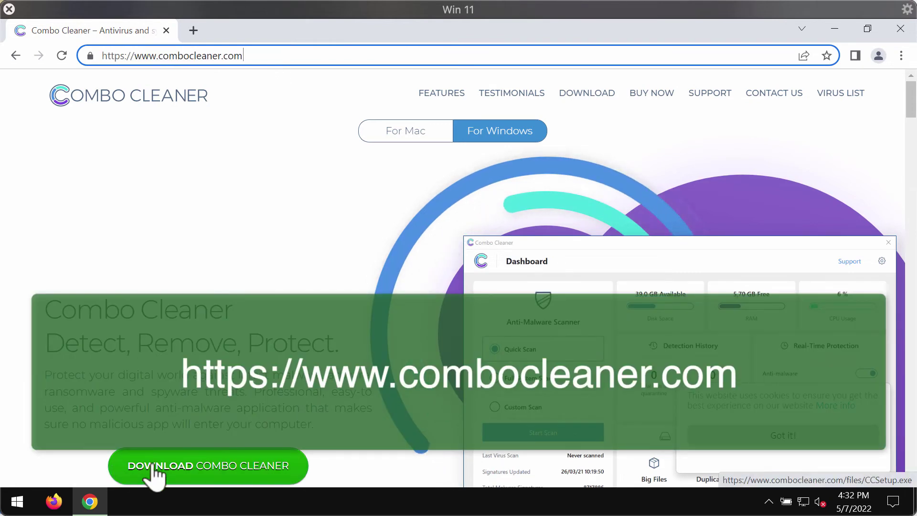
# Step: Minimise Chrome, launch Combo Cleaner from the desktop and start a Quick Scan
pyautogui.click(834, 29)
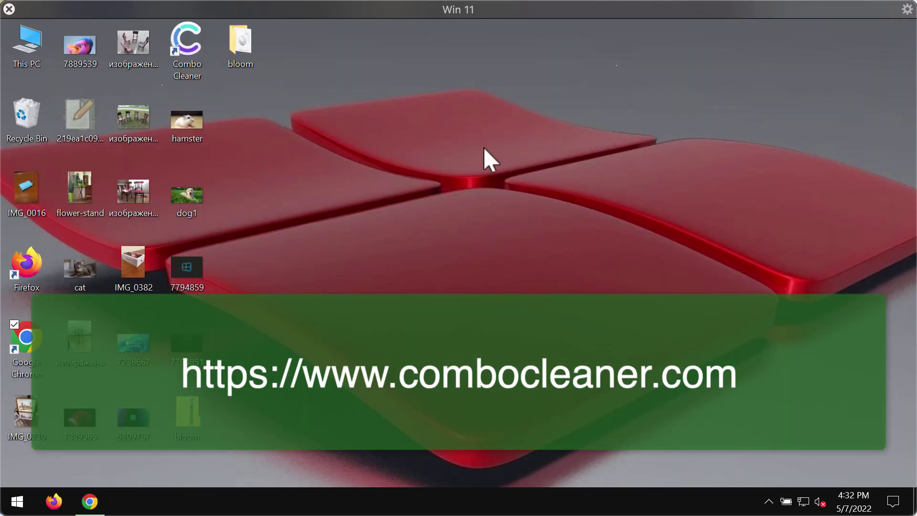
pyautogui.doubleClick(184, 47)
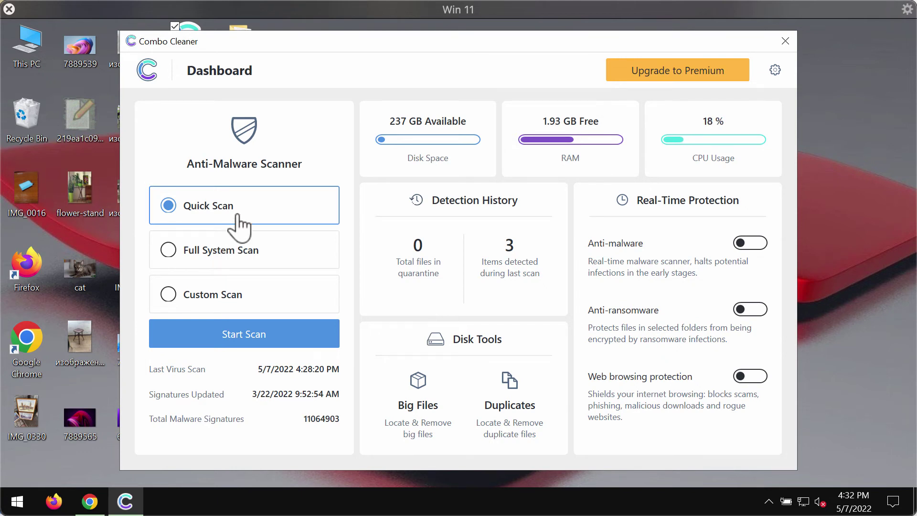
pyautogui.click(271, 351)
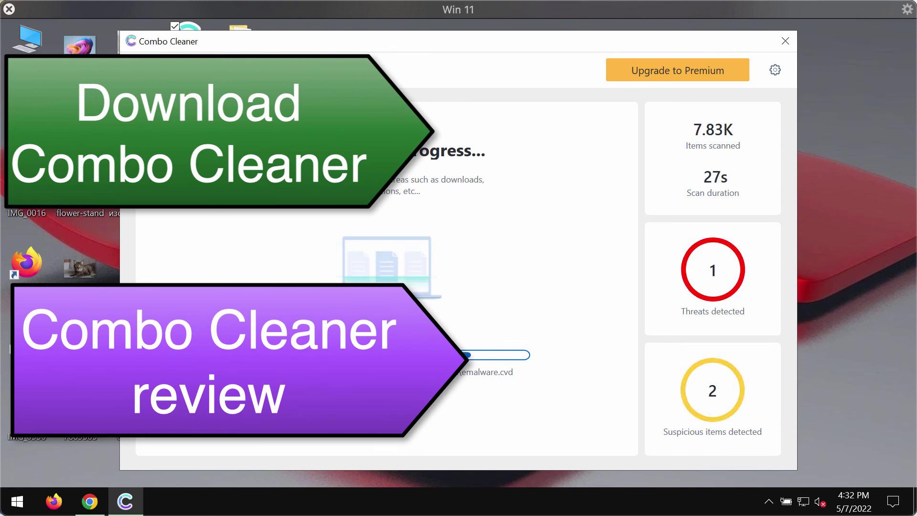
# Step: Keep the scan running until it detects 3 items, then open Upgrade to Premium
pyautogui.click(387, 415)
pyautogui.click(439, 323)
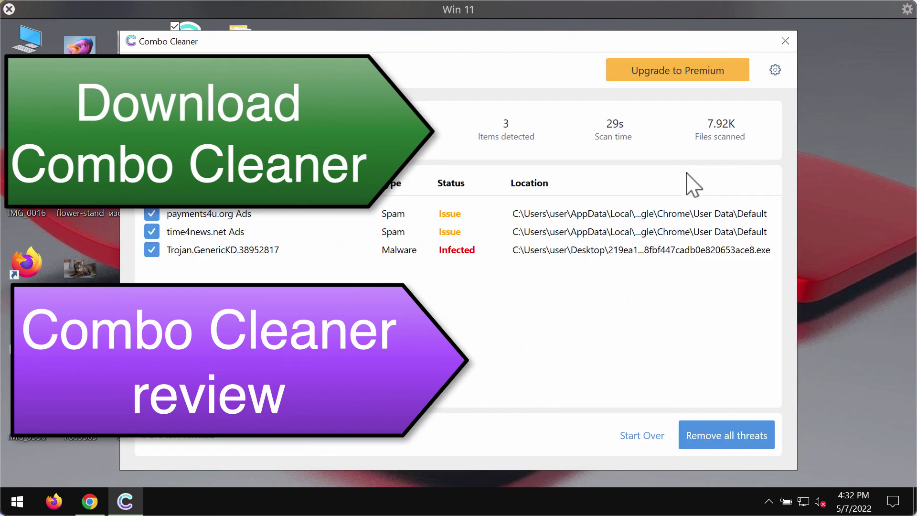
pyautogui.click(687, 71)
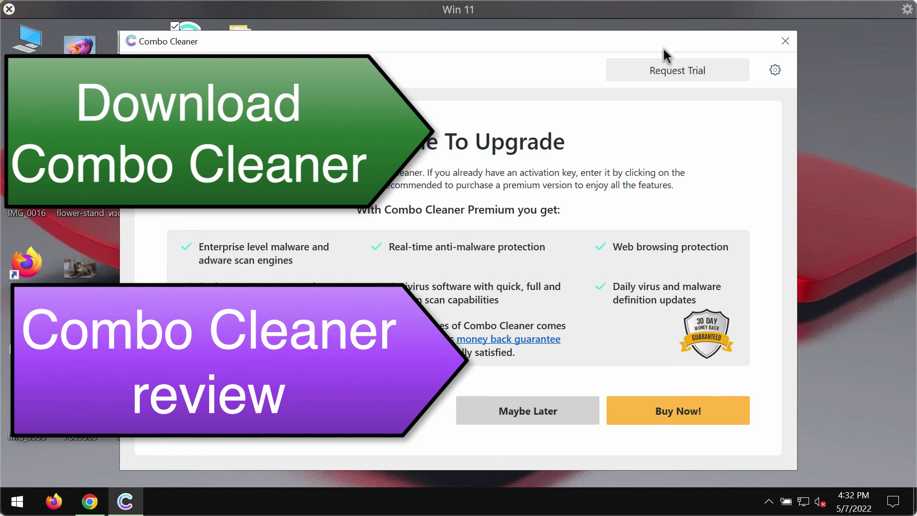